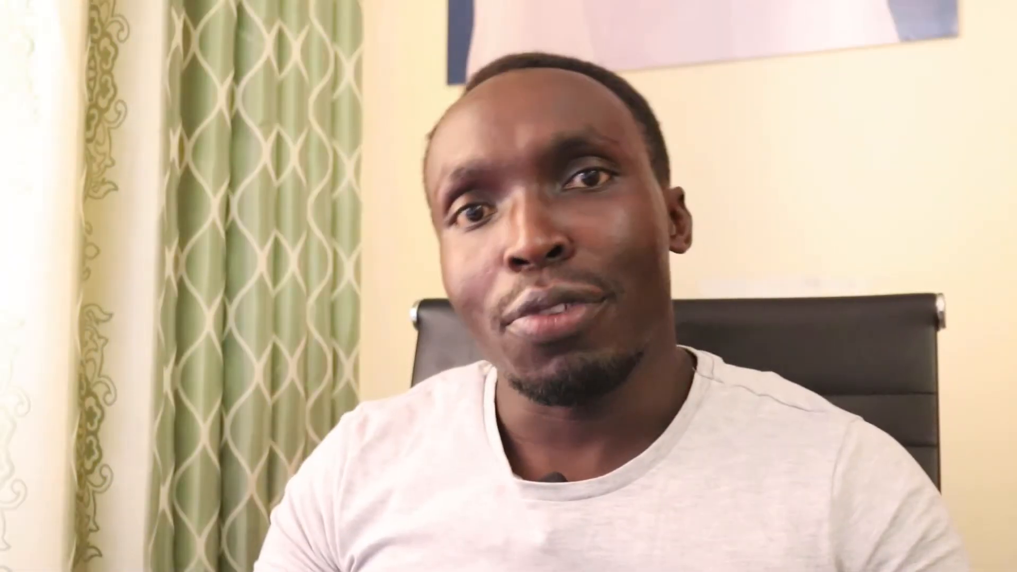
{"action": "left_click", "coordinate": [768, 494]}
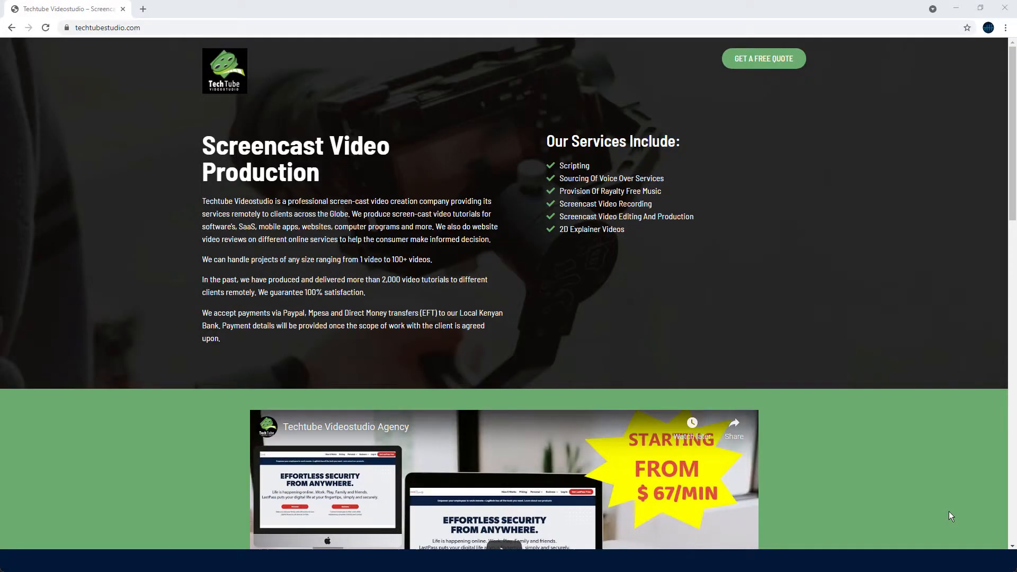
{"action": "scroll", "coordinate": [948, 516], "scroll_direction": "down", "scroll_amount": 1}
{"action": "scroll", "coordinate": [948, 512], "scroll_direction": "down", "scroll_amount": 5}
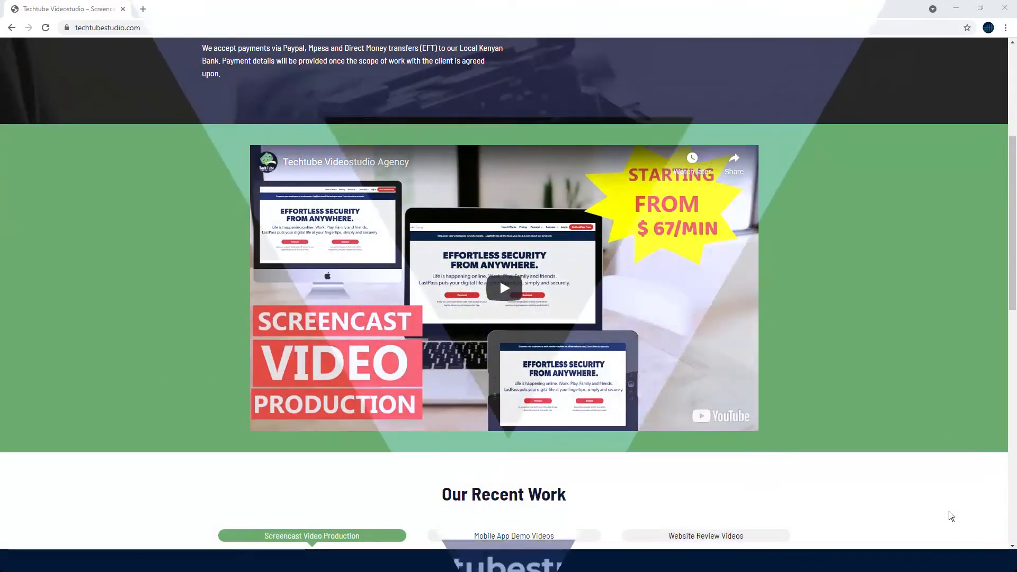
{"action": "scroll", "coordinate": [949, 513], "scroll_direction": "down", "scroll_amount": 5}
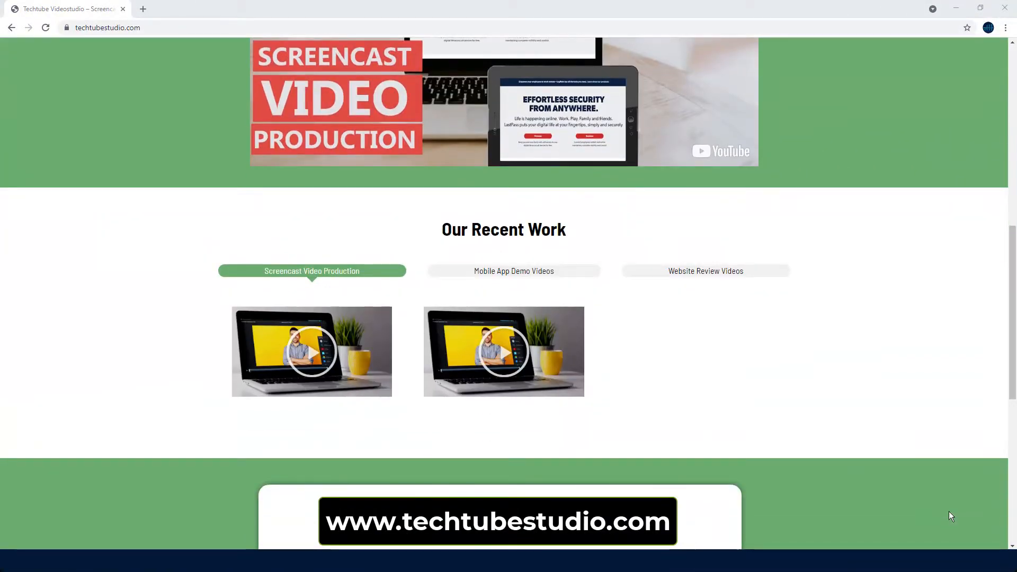
{"action": "scroll", "coordinate": [950, 512], "scroll_direction": "down", "scroll_amount": 8}
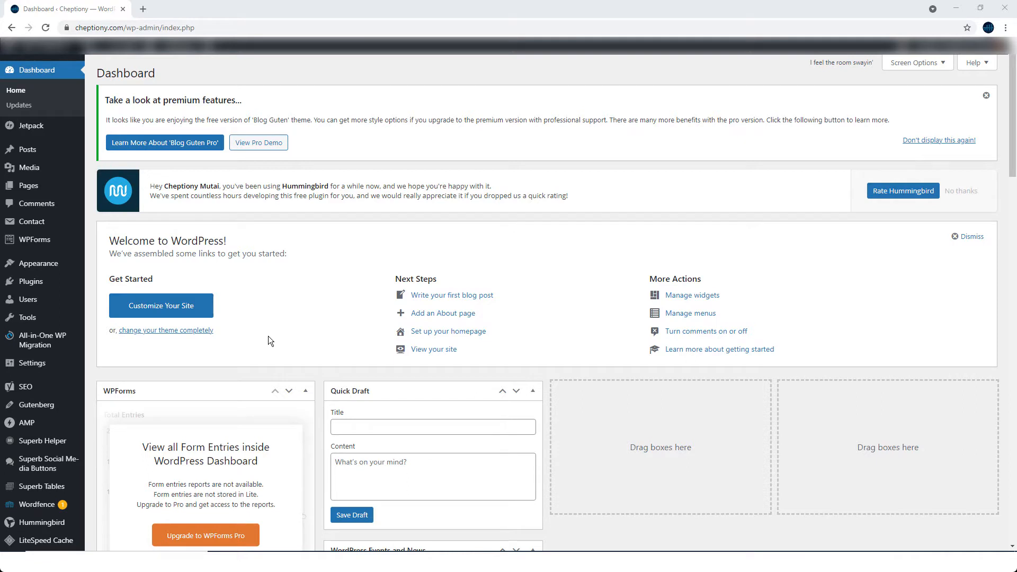
- Open the theme upload form for adding a new zipped theme to the cheptiony.com WordPress site
{"action": "mouse_move", "coordinate": [47, 267]}
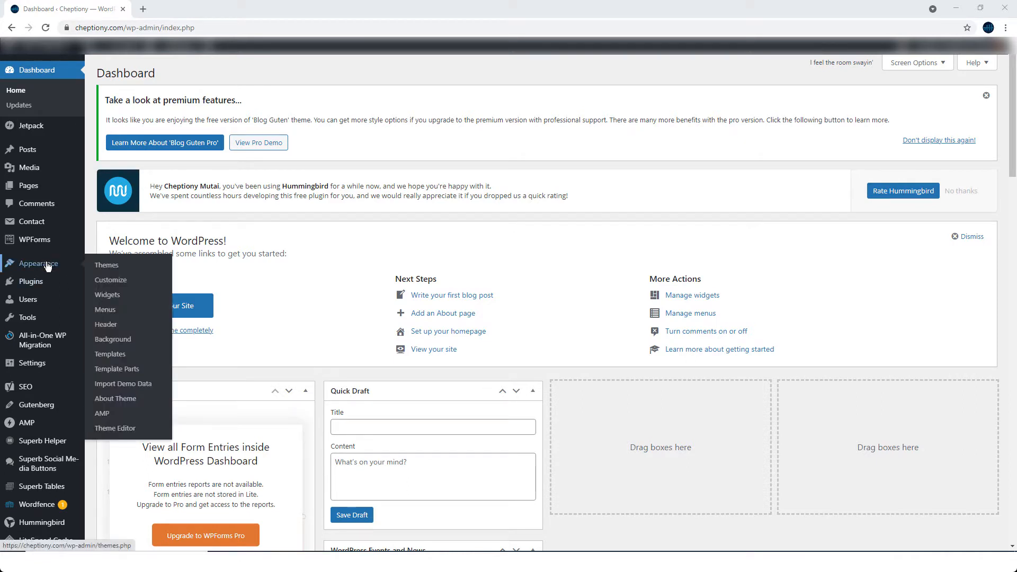
{"action": "left_click", "coordinate": [114, 267]}
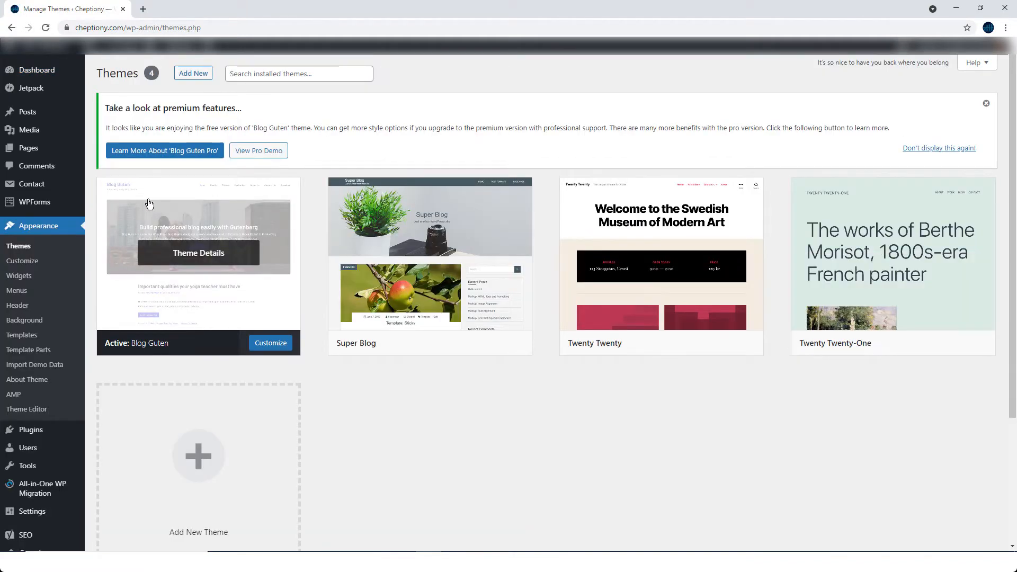
{"action": "left_click", "coordinate": [195, 78]}
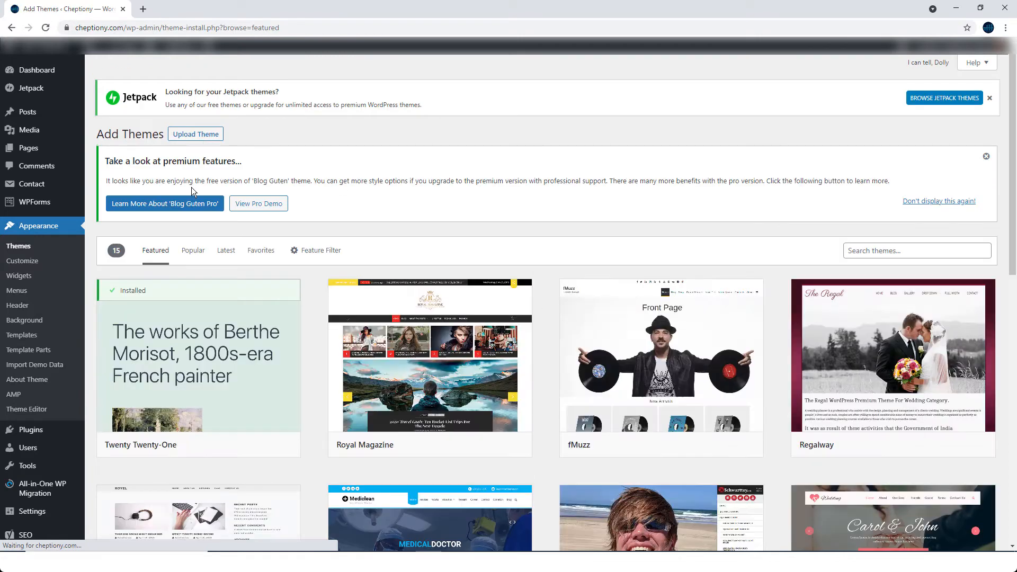
{"action": "left_click", "coordinate": [203, 139]}
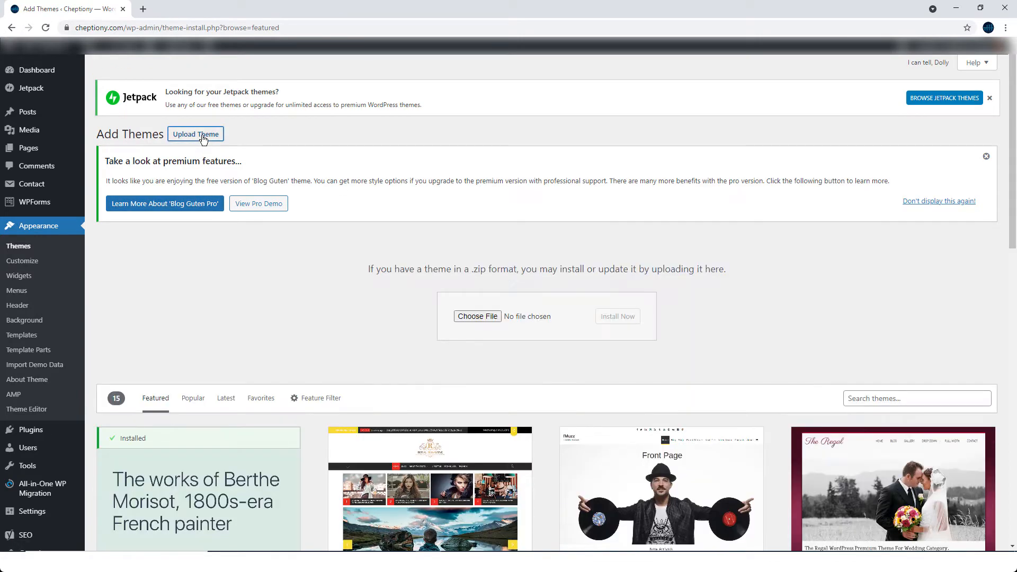
- Install the theme from blaskan.3.0.1.zip and return to the list of installed themes
{"action": "left_click", "coordinate": [471, 319]}
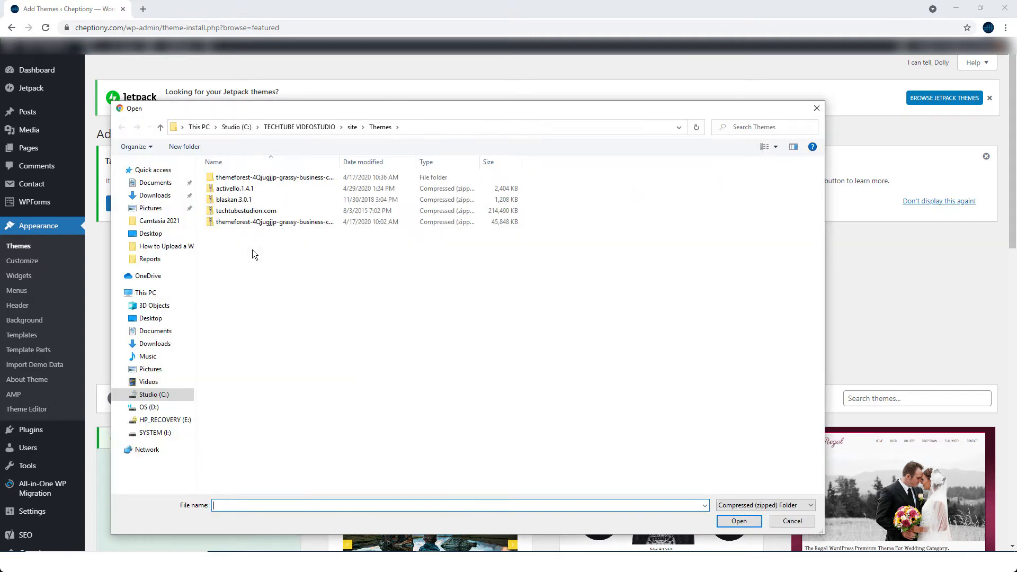
{"action": "left_click", "coordinate": [234, 202]}
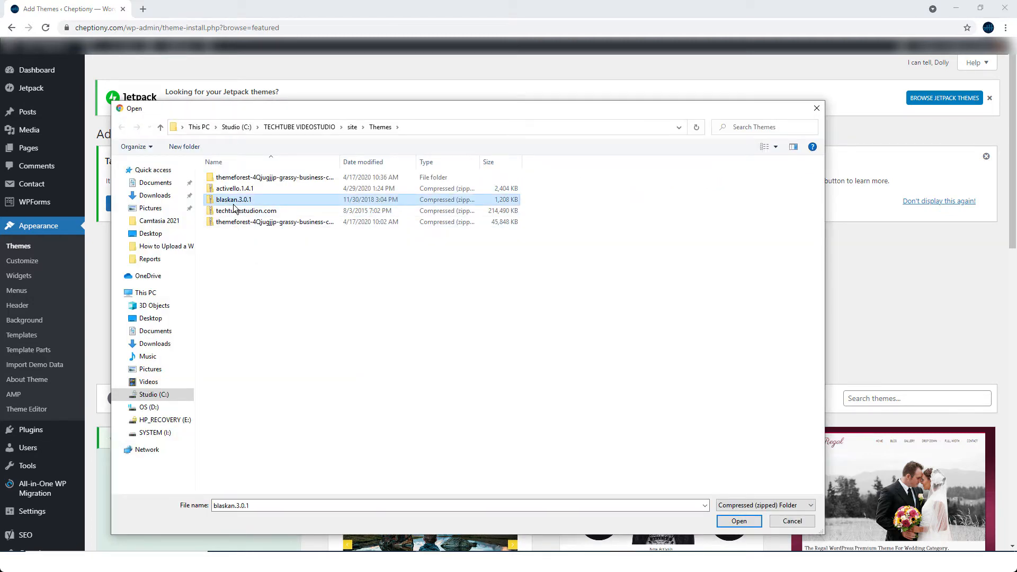
{"action": "left_click", "coordinate": [736, 520]}
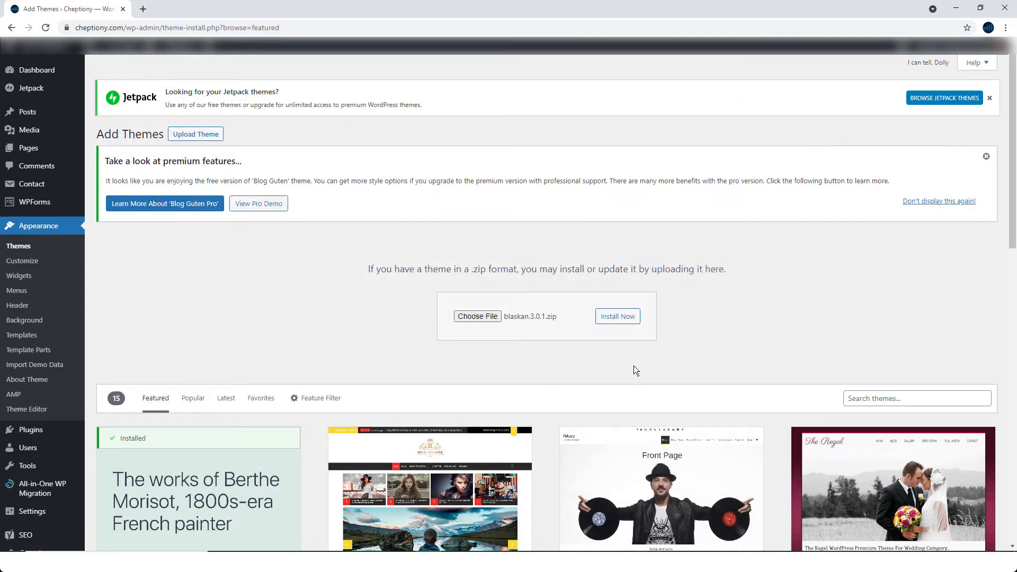
{"action": "left_click", "coordinate": [618, 316]}
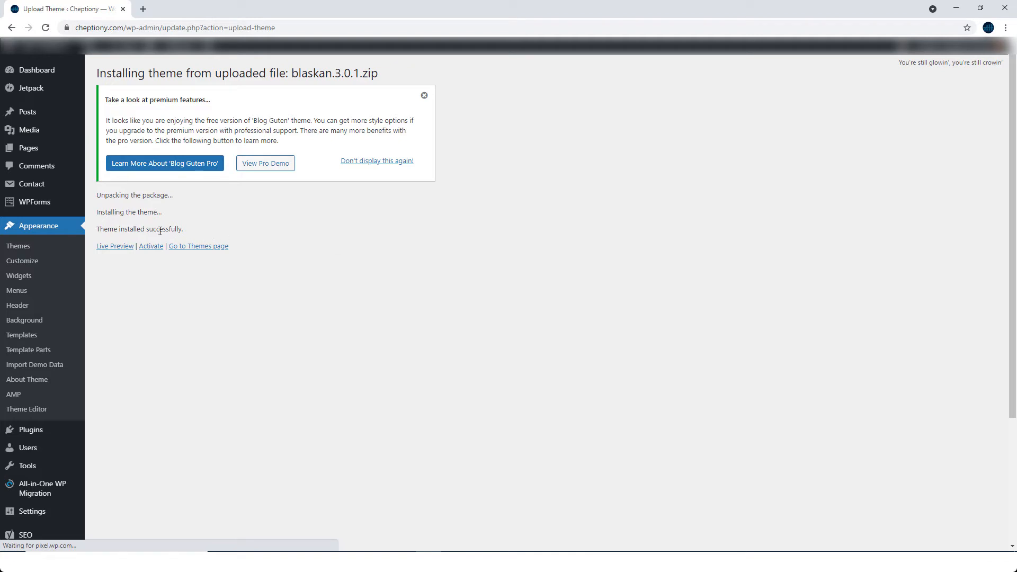
{"action": "left_click", "coordinate": [189, 246]}
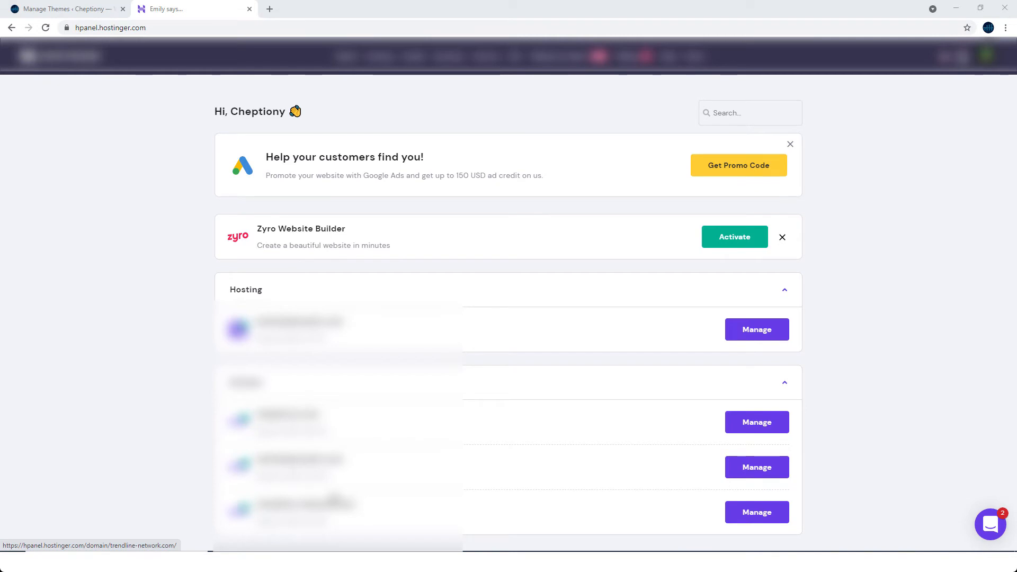
- Open the File Manager of the techtubestudio.com hosting account in Hostinger
{"action": "left_click", "coordinate": [762, 329]}
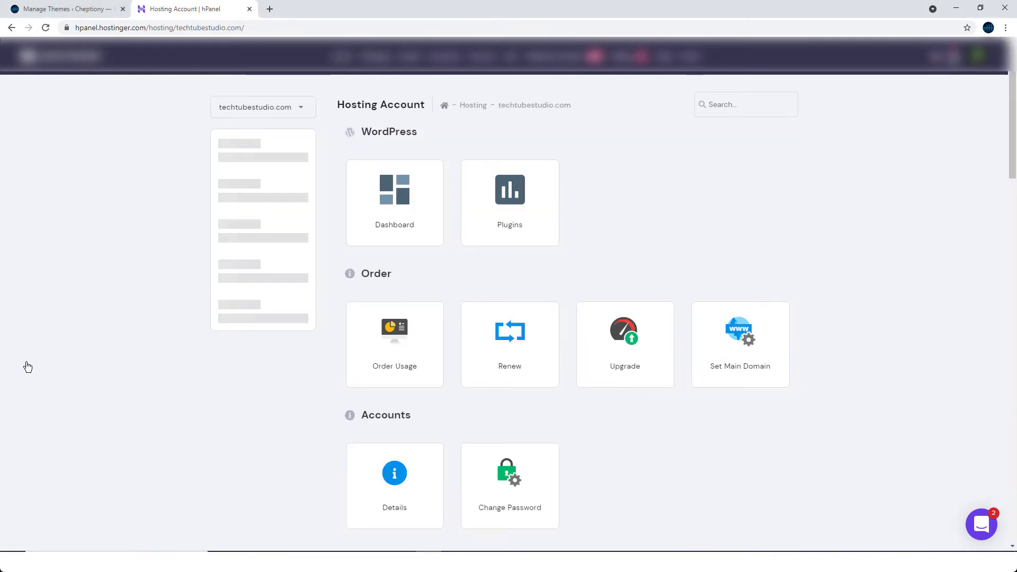
{"action": "scroll", "coordinate": [731, 403], "scroll_direction": "down", "scroll_amount": 5}
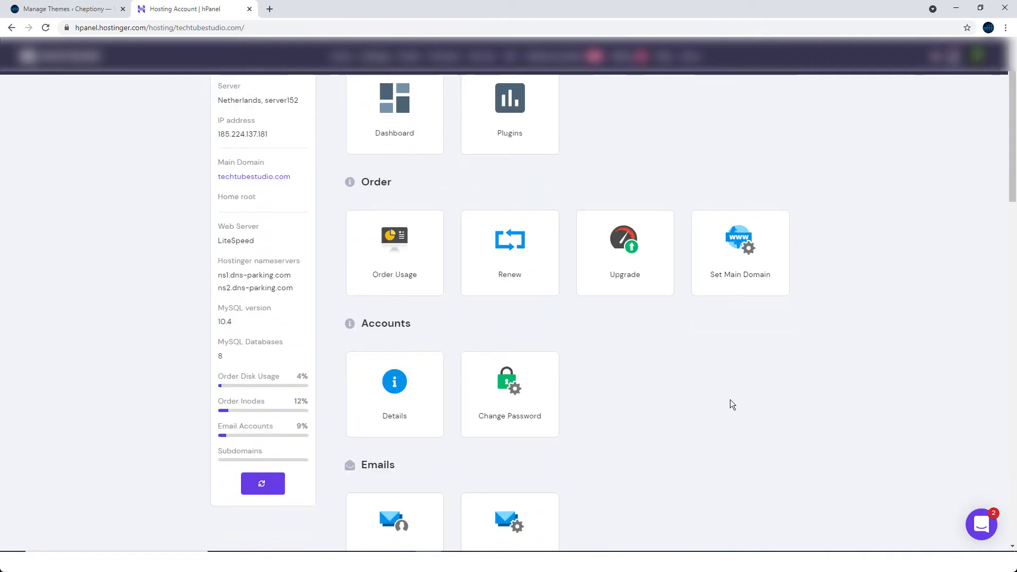
{"action": "scroll", "coordinate": [732, 405], "scroll_direction": "down", "scroll_amount": 13}
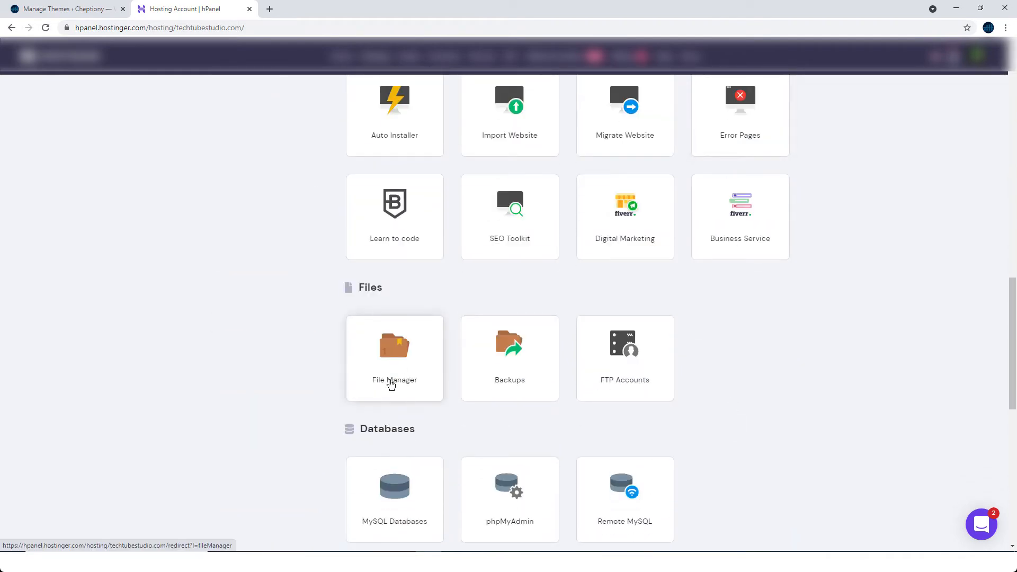
{"action": "left_click", "coordinate": [391, 384]}
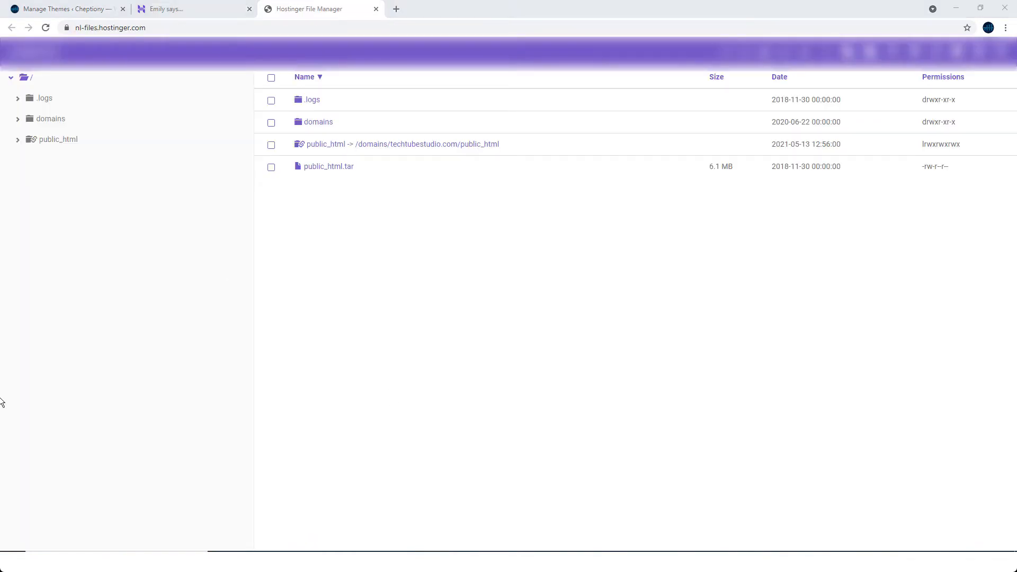
- Open the folder domains/cheptiony.com/public_html/wp-content/themes in the file manager
{"action": "left_click", "coordinate": [19, 121]}
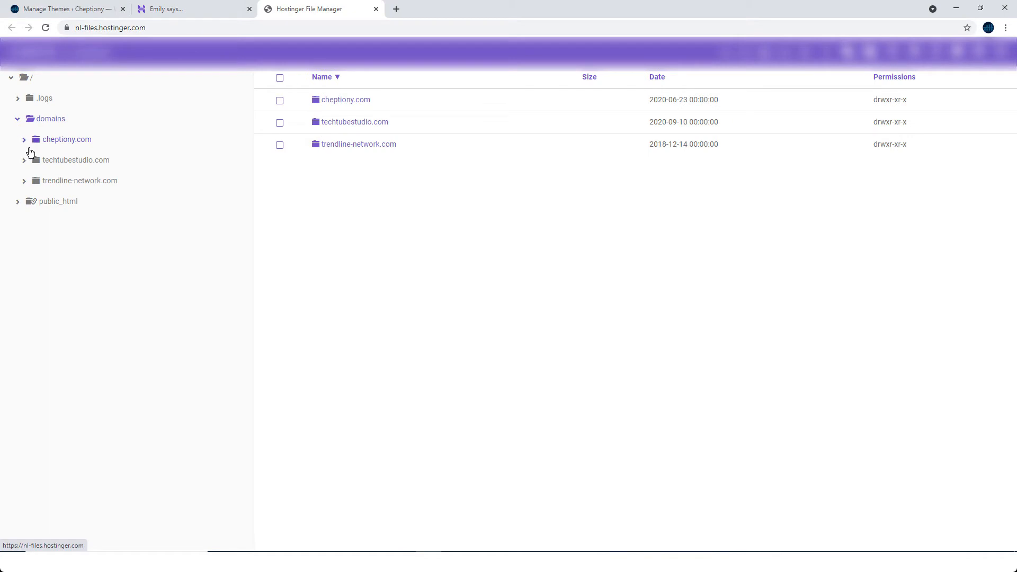
{"action": "left_click", "coordinate": [25, 141]}
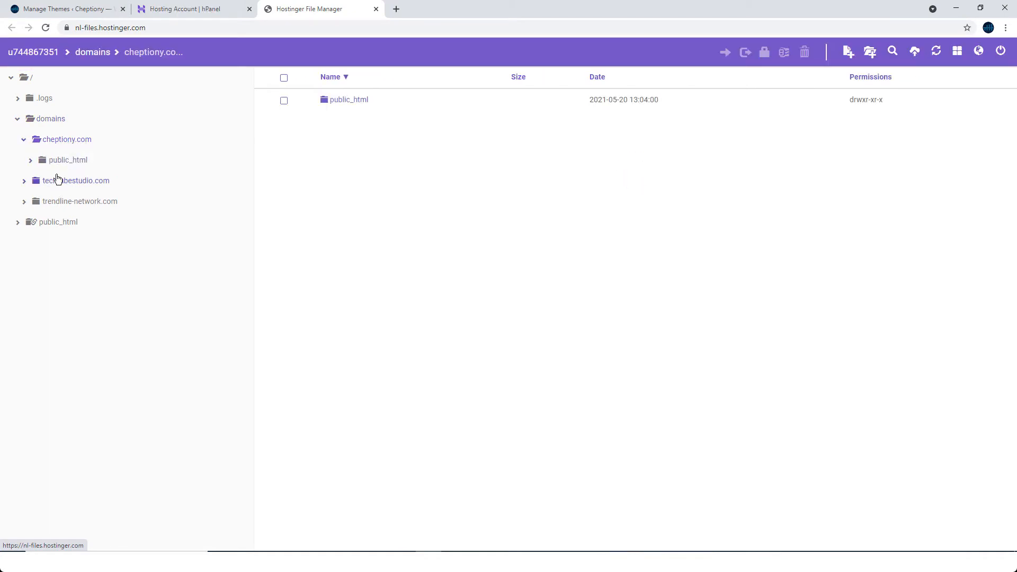
{"action": "left_click", "coordinate": [50, 163]}
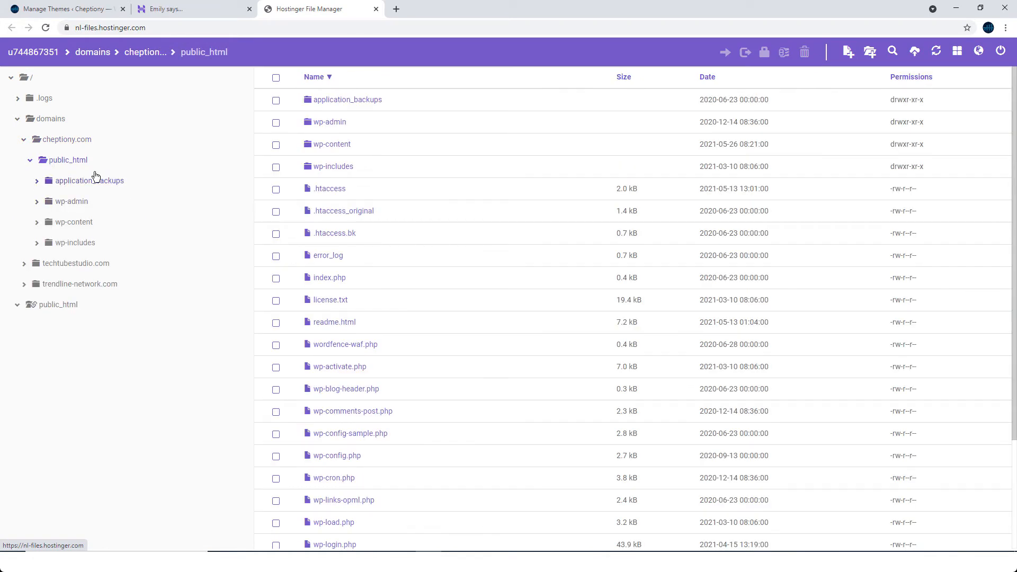
{"action": "left_click", "coordinate": [37, 223]}
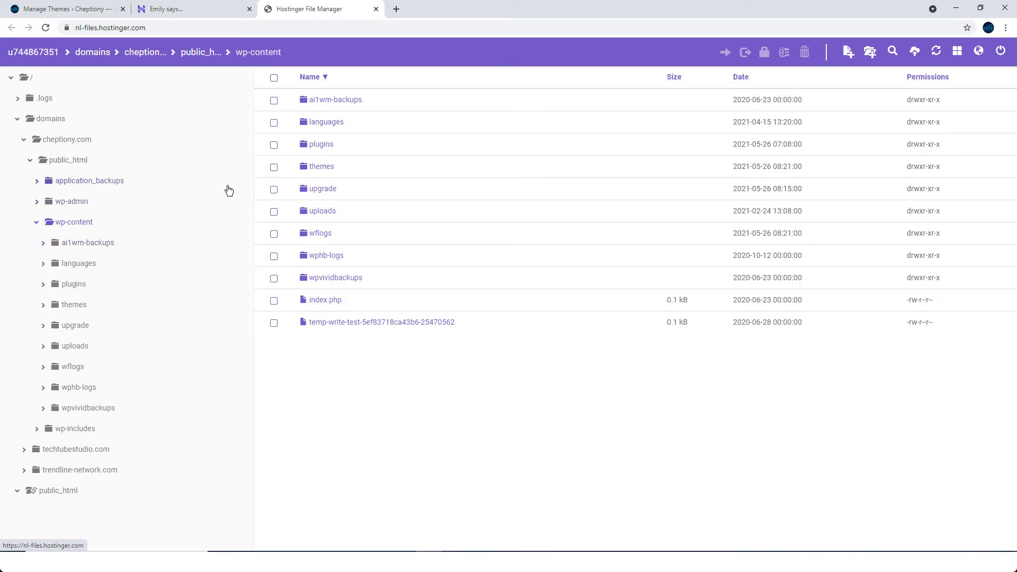
{"action": "left_click", "coordinate": [60, 306]}
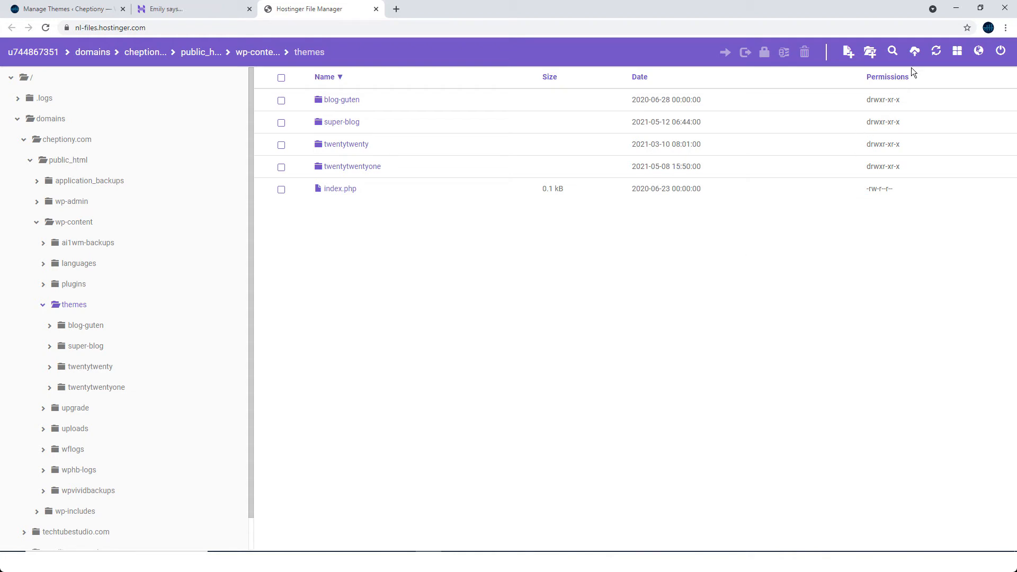
- Upload blaskan.3.0.1.zip from the local Themes folder into the site's themes folder
{"action": "left_click", "coordinate": [915, 52]}
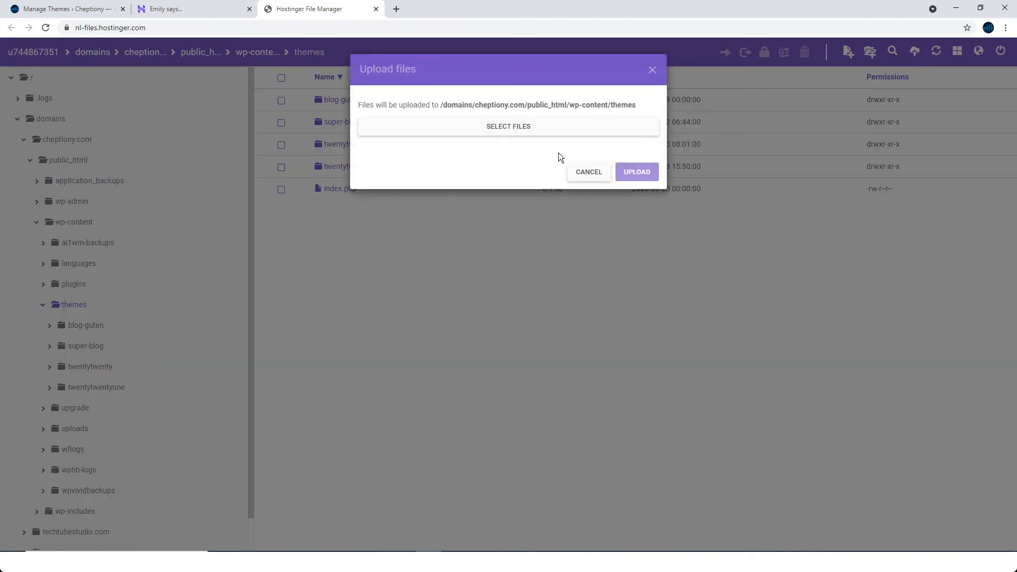
{"action": "left_click", "coordinate": [466, 135]}
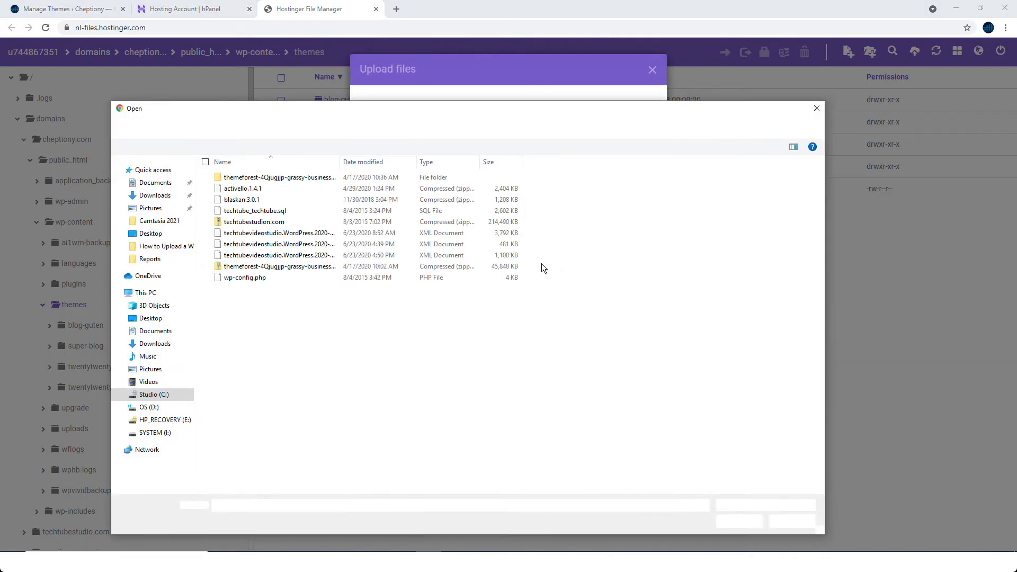
{"action": "left_click", "coordinate": [255, 200]}
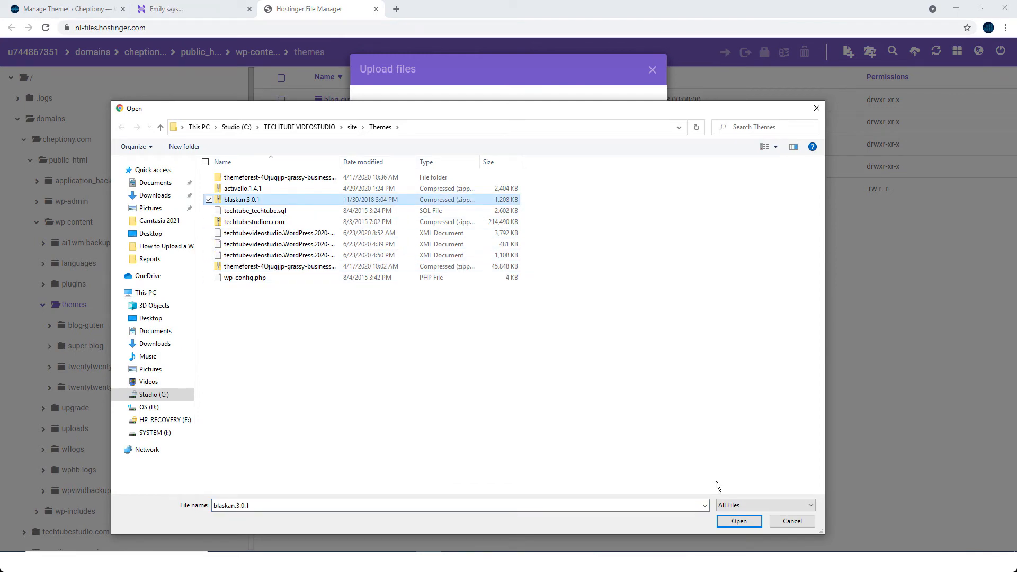
{"action": "left_click", "coordinate": [734, 521]}
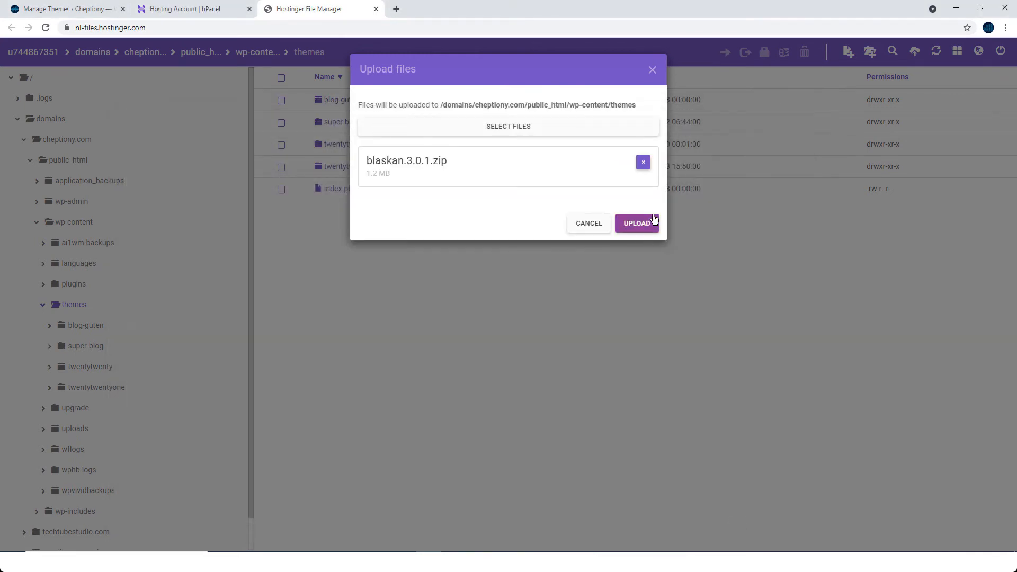
{"action": "left_click", "coordinate": [638, 225]}
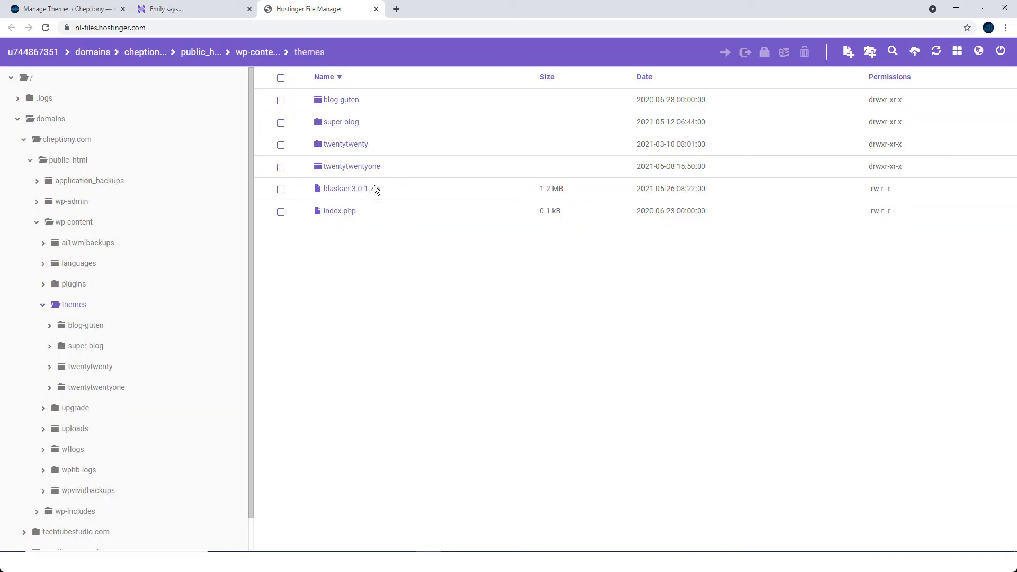
- Extract blaskan.3.0.1.zip in the themes folder into a folder named blaskan.3.0.1
{"action": "left_click", "coordinate": [387, 191]}
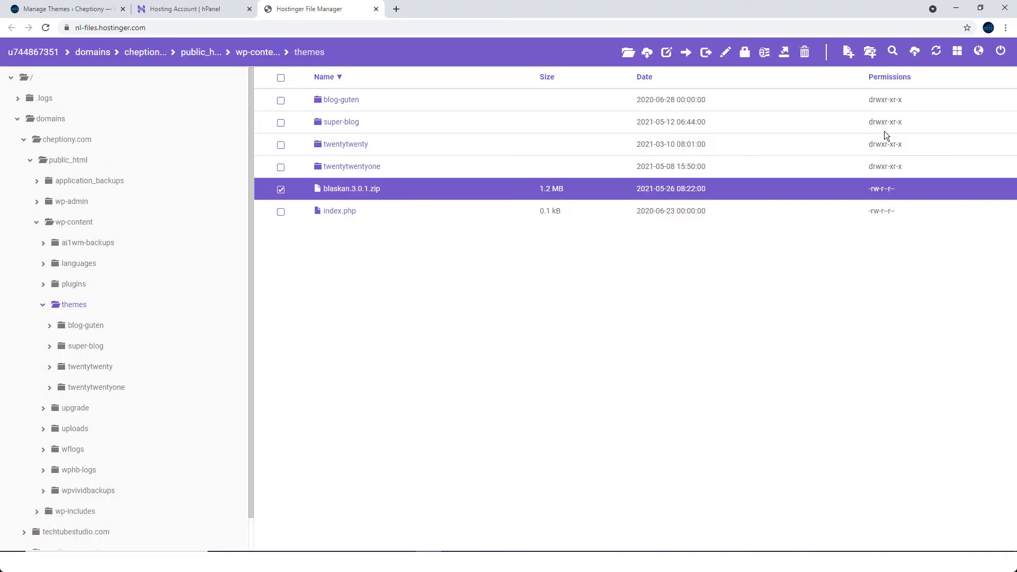
{"action": "left_click", "coordinate": [783, 53]}
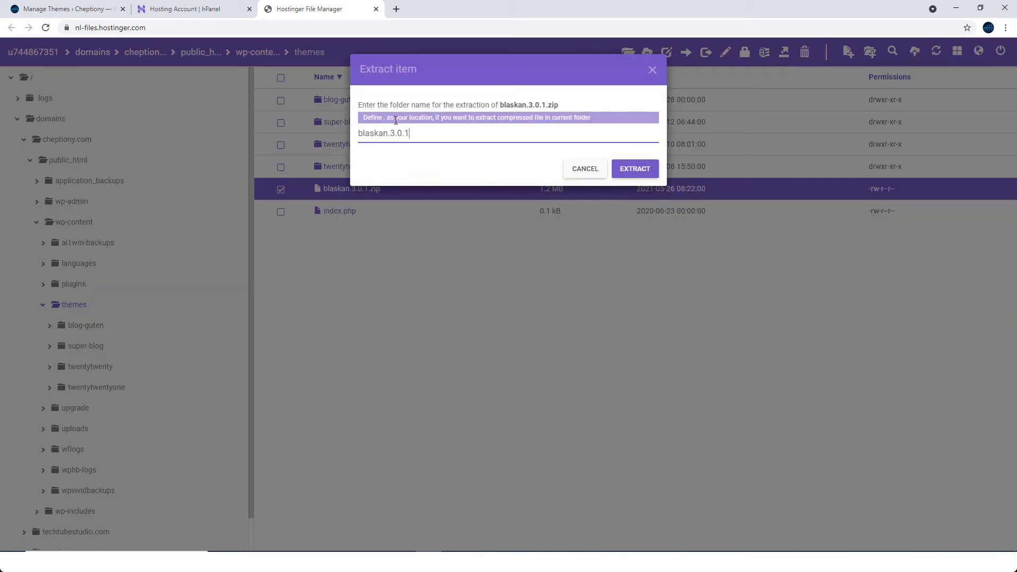
{"action": "left_click", "coordinate": [635, 168]}
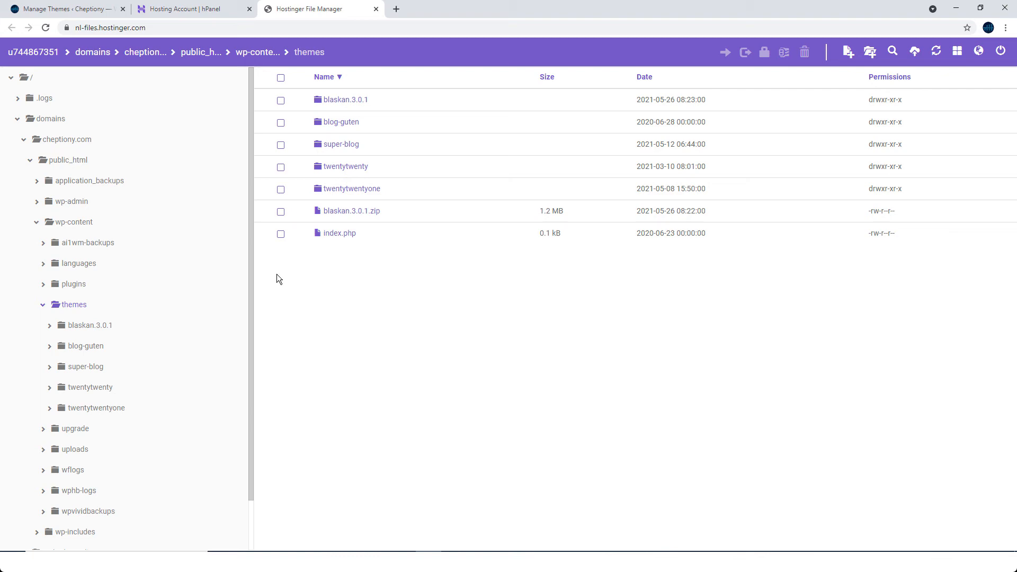
- Switch back to the WordPress Themes page, reload it and check the installed themes for Blaskan
{"action": "left_click", "coordinate": [82, 9]}
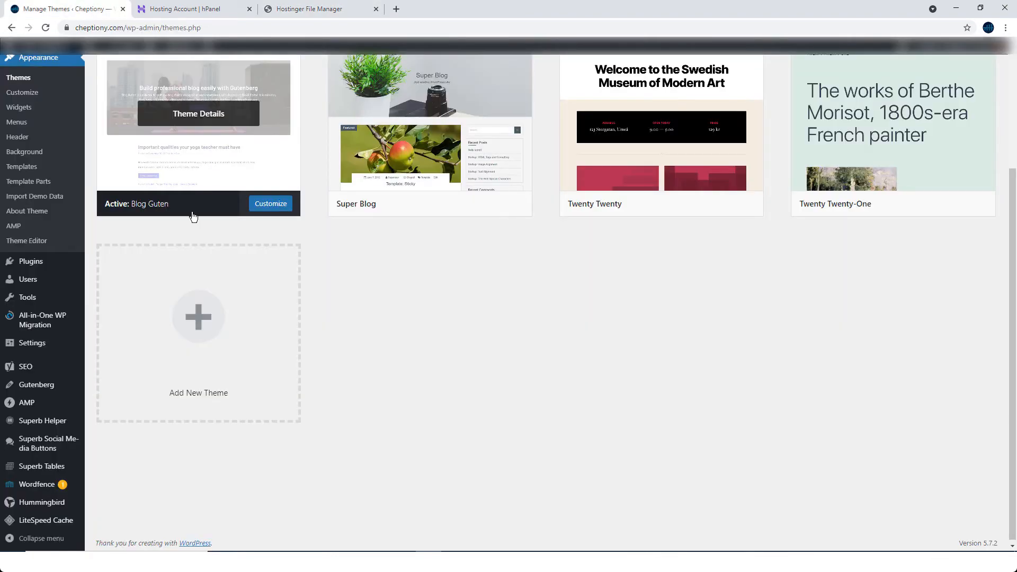
{"action": "scroll", "coordinate": [193, 216], "scroll_direction": "up", "scroll_amount": 3}
{"action": "left_click", "coordinate": [46, 28]}
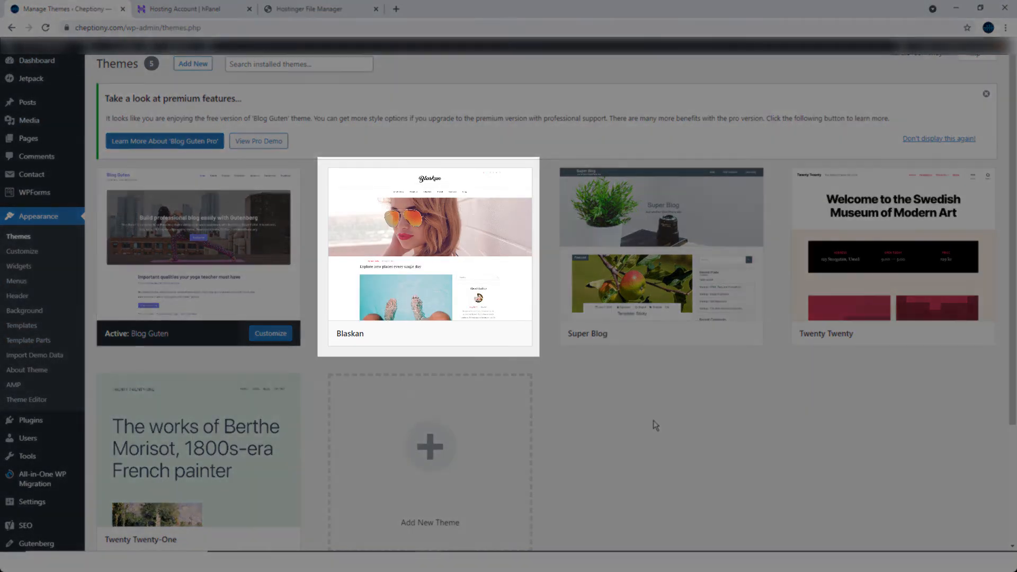
{"action": "mouse_move", "coordinate": [436, 321]}
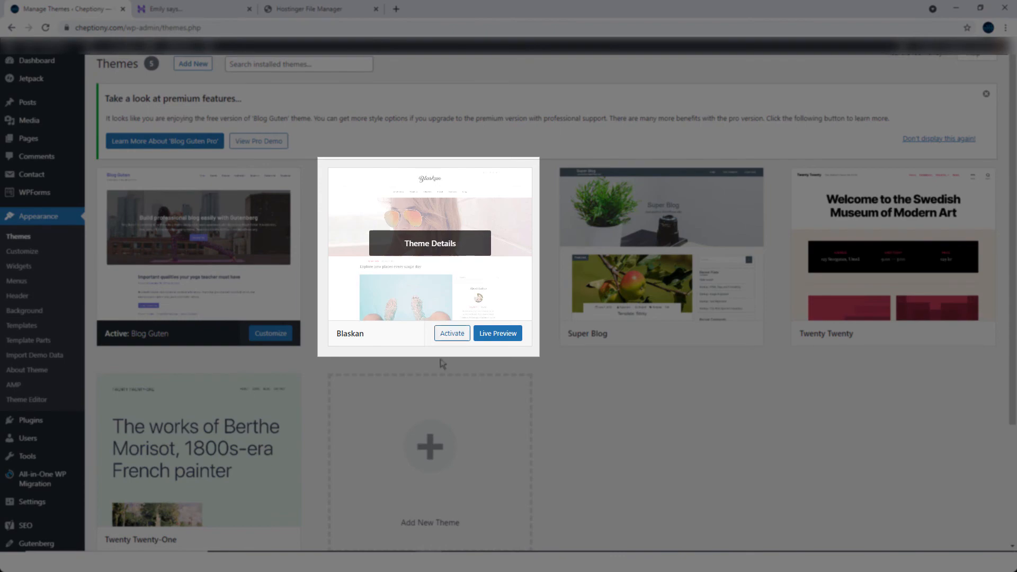